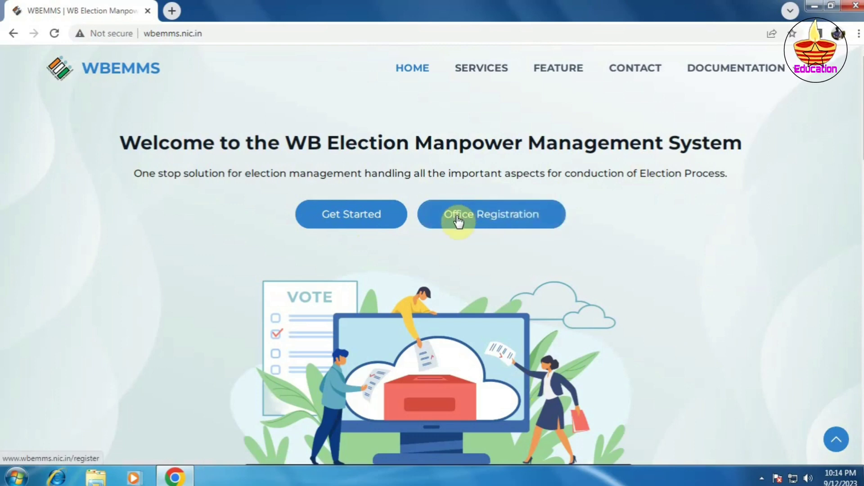
Open Office Registration and choose district HOOGHLY and location KHANAKUL-II.
click(503, 215)
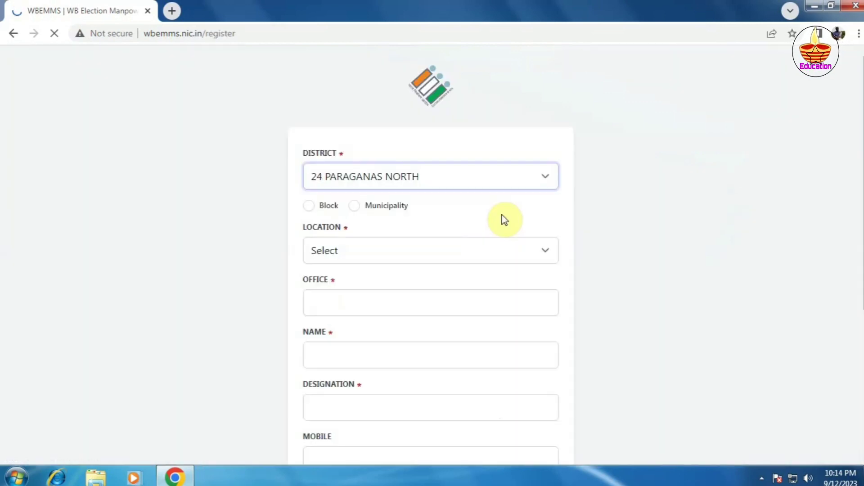
click(548, 179)
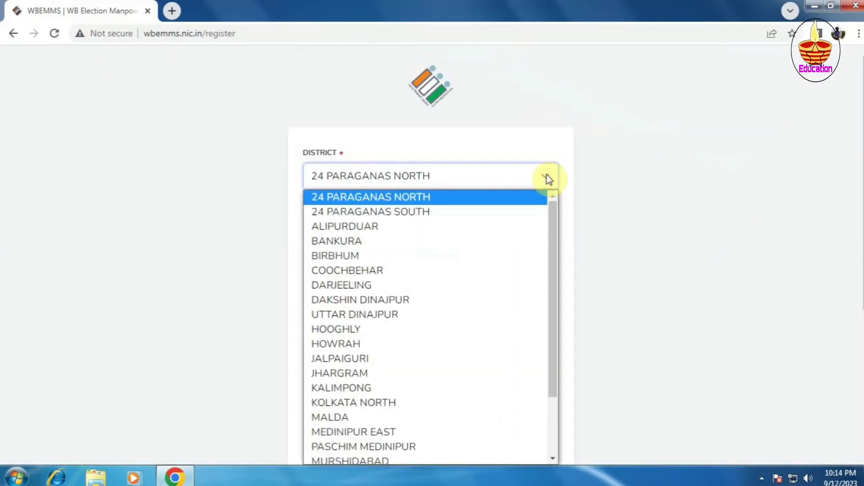
click(339, 330)
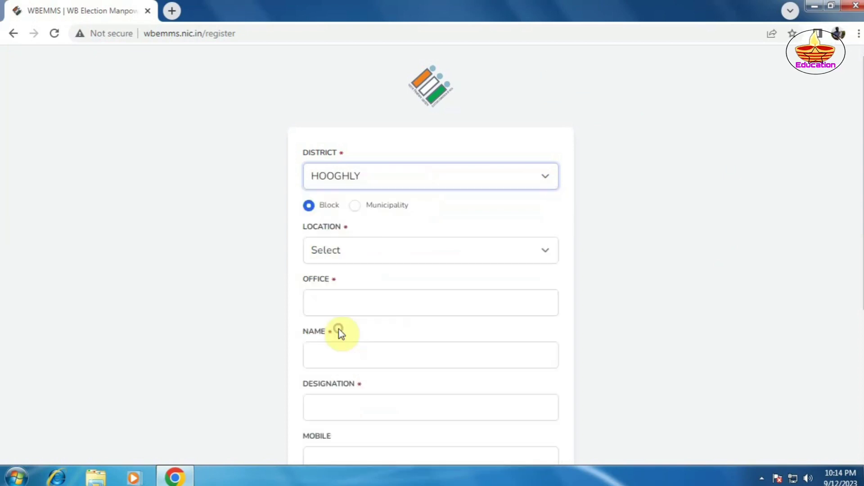
click(407, 252)
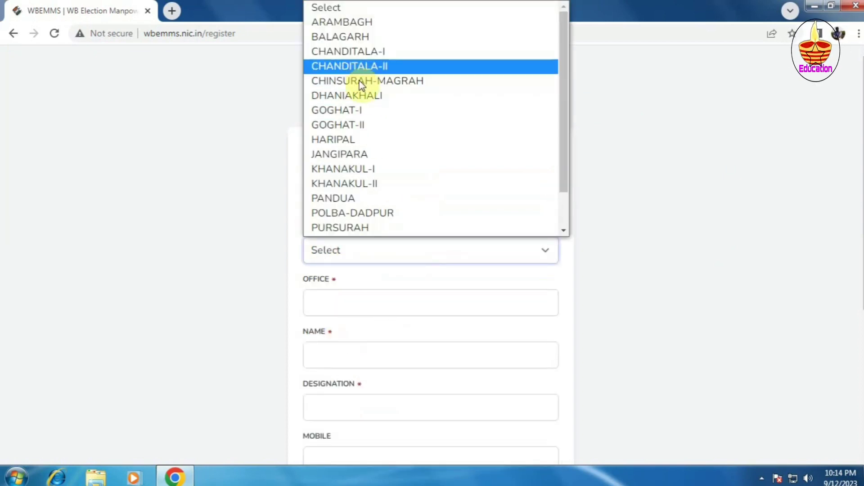
click(361, 185)
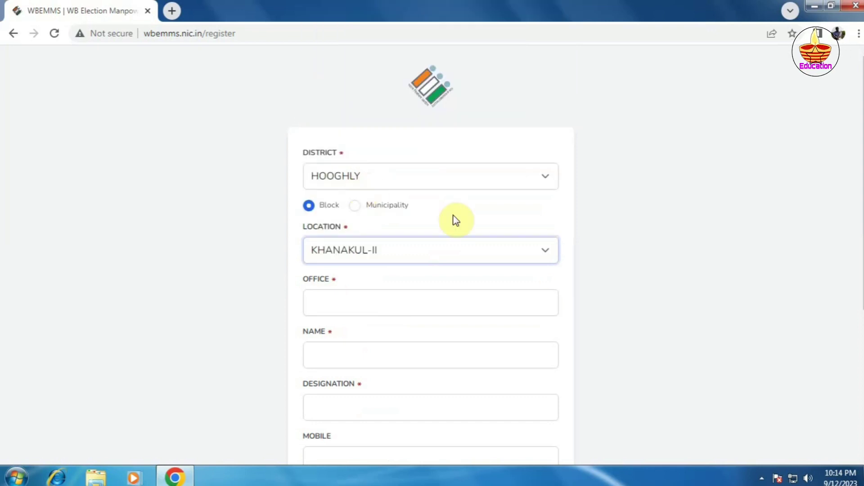
scroll(456, 220, down, 3)
click(327, 175)
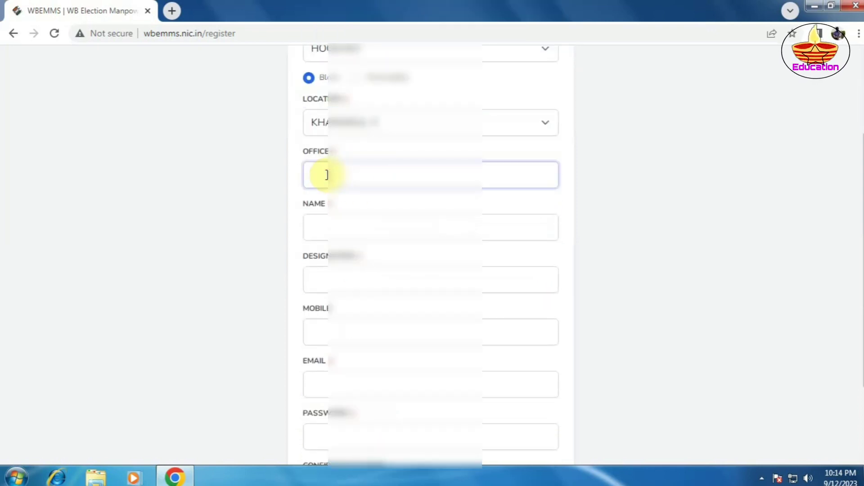
Type 'RAMMOHAN MISSION HS' as the office and pick the matching school from the suggestions.
text(RAM)
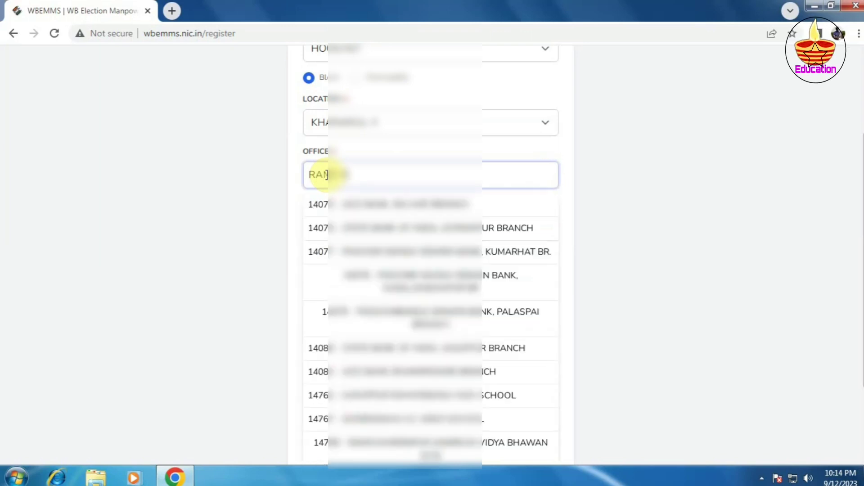
text(MOHAN MIS)
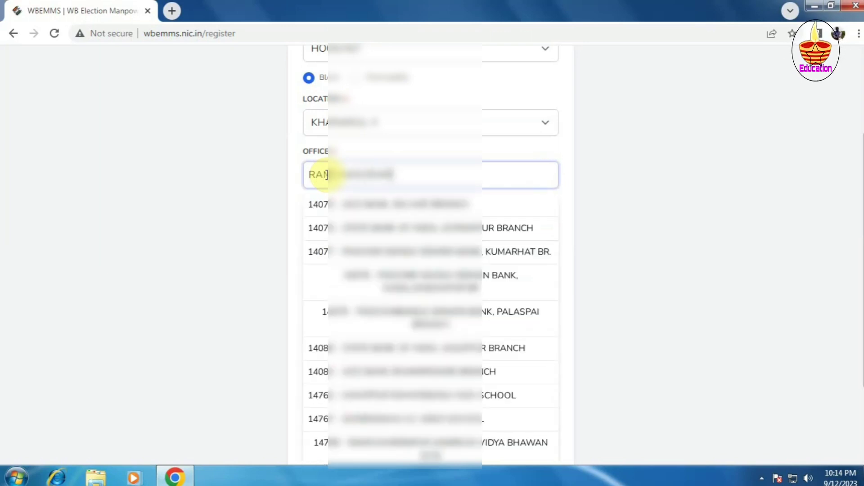
text(SION)
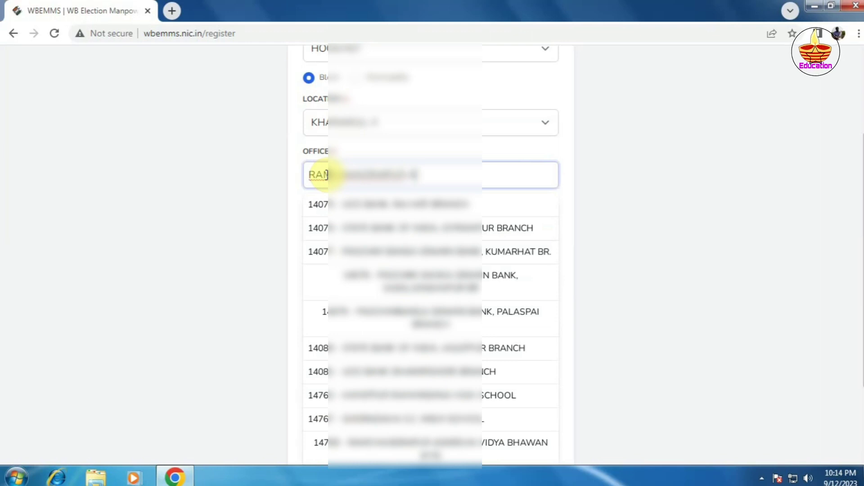
text( HS)
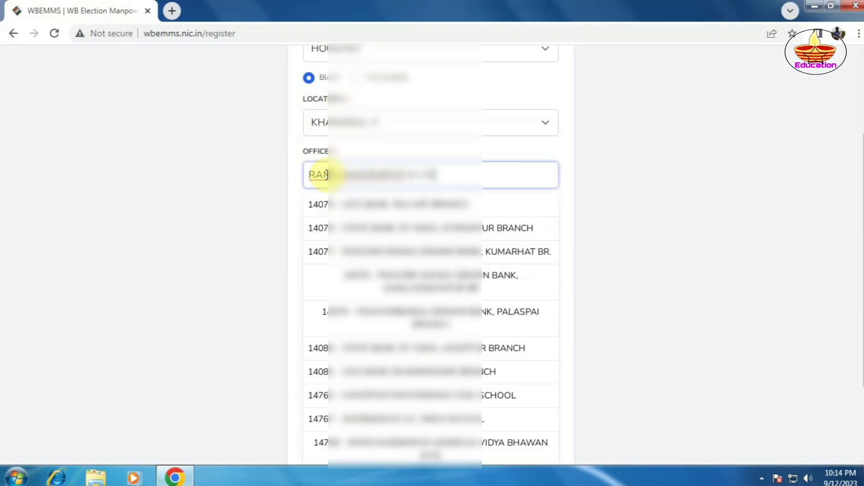
click(327, 175)
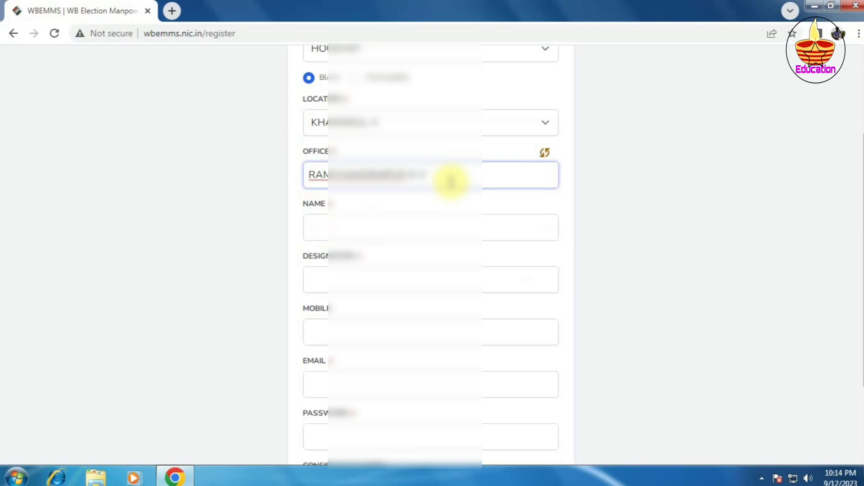
key(BackSpace)
key(BackSpace)
key(BackSpace)
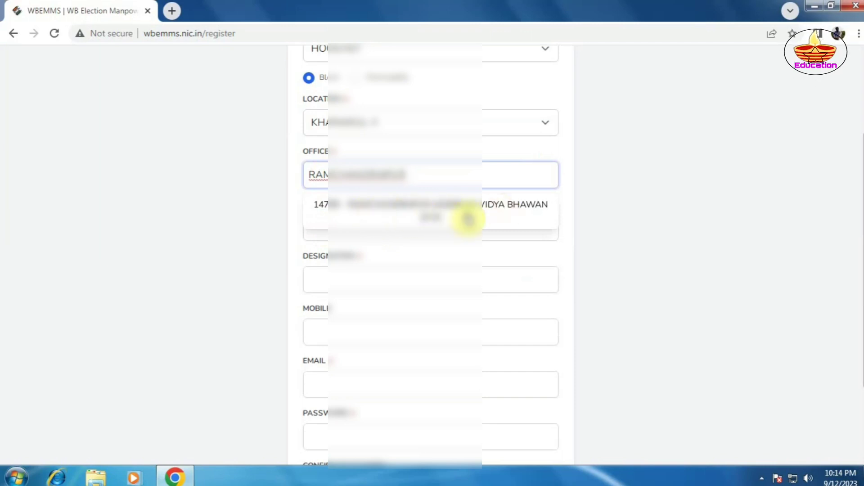
click(440, 208)
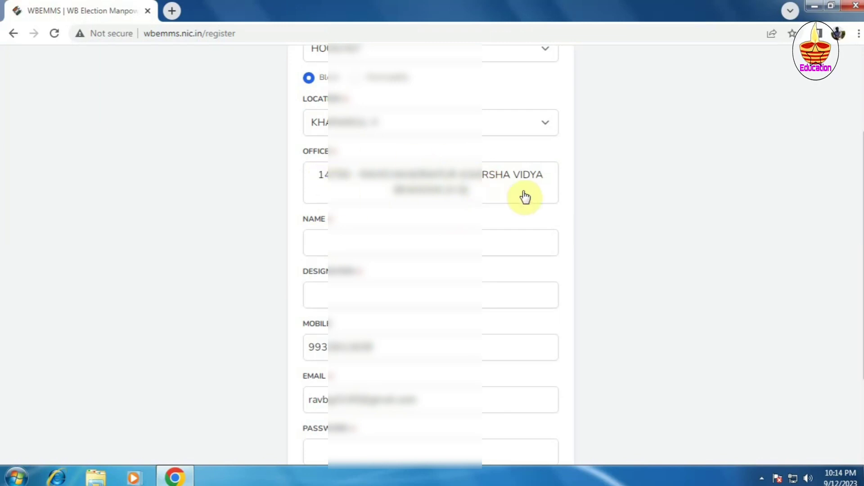
scroll(525, 197, down, 1)
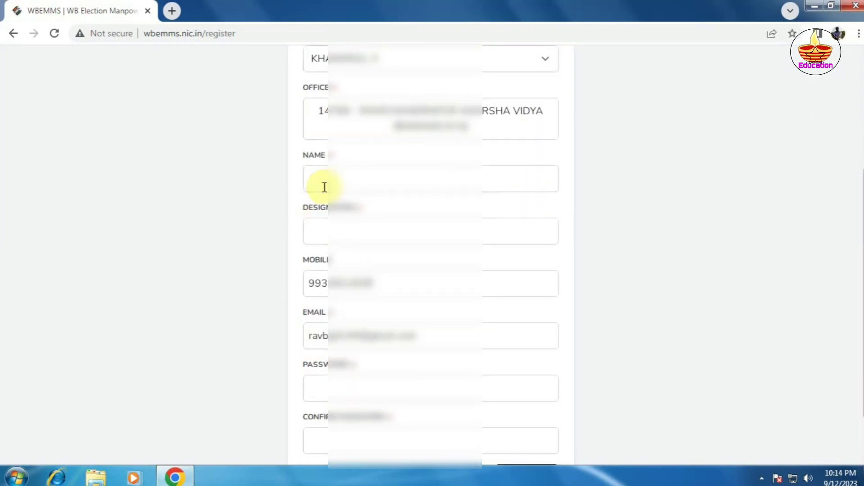
Enter the officer's full name and the designation 'TEACHER (HS)HERRGE'.
click(322, 180)
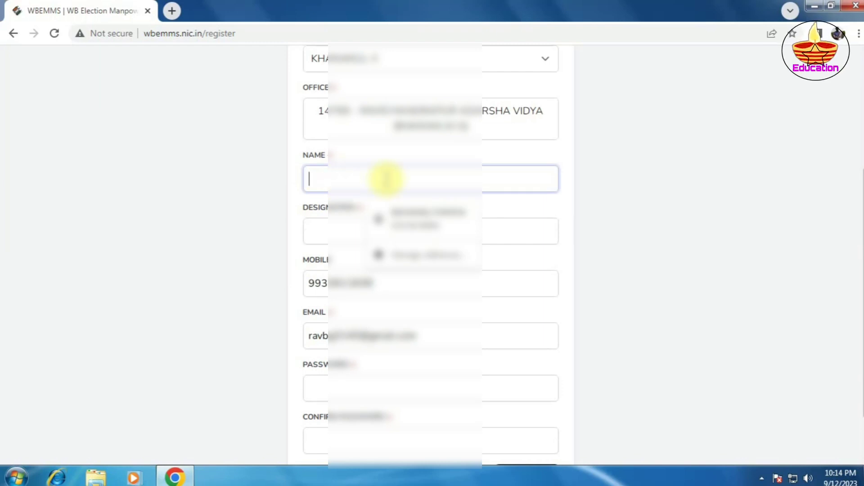
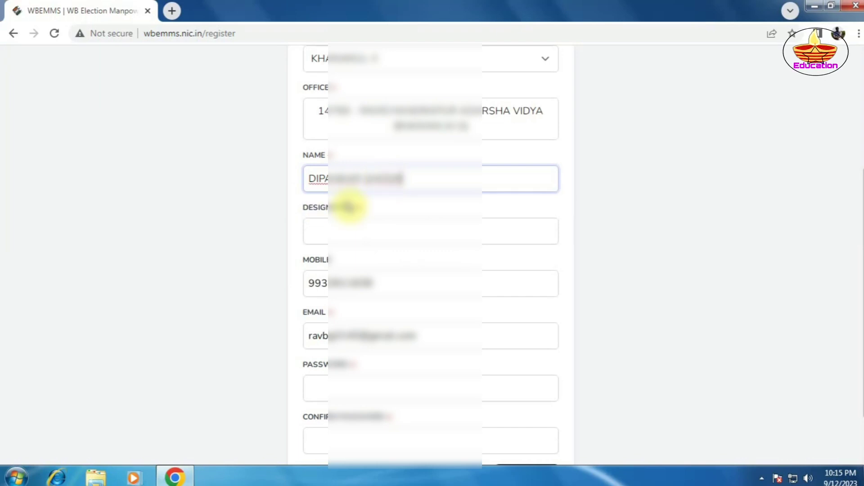
click(321, 235)
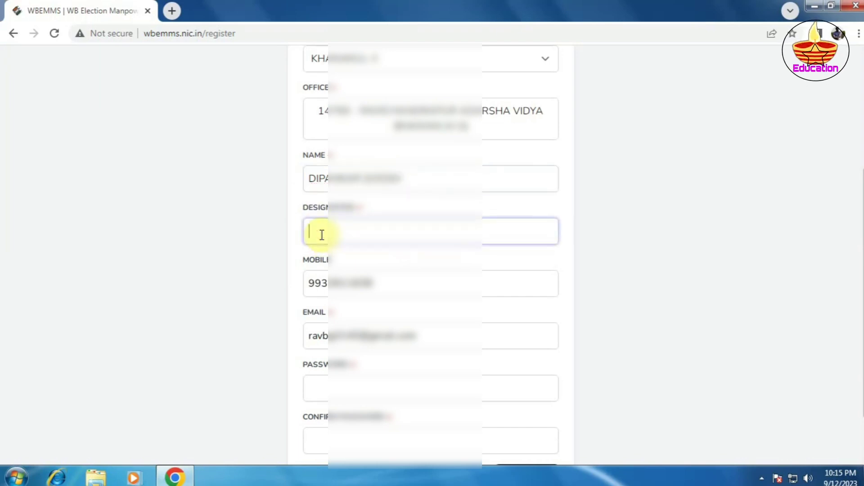
text(TEA)
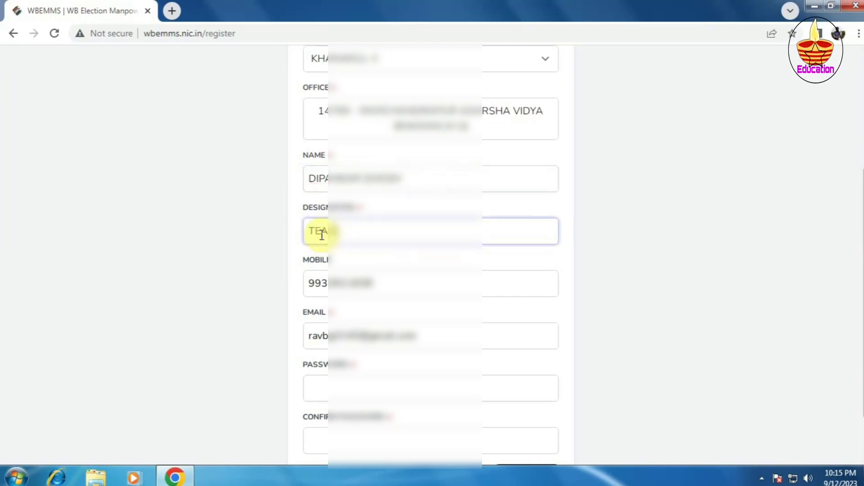
text(CHER (HS))
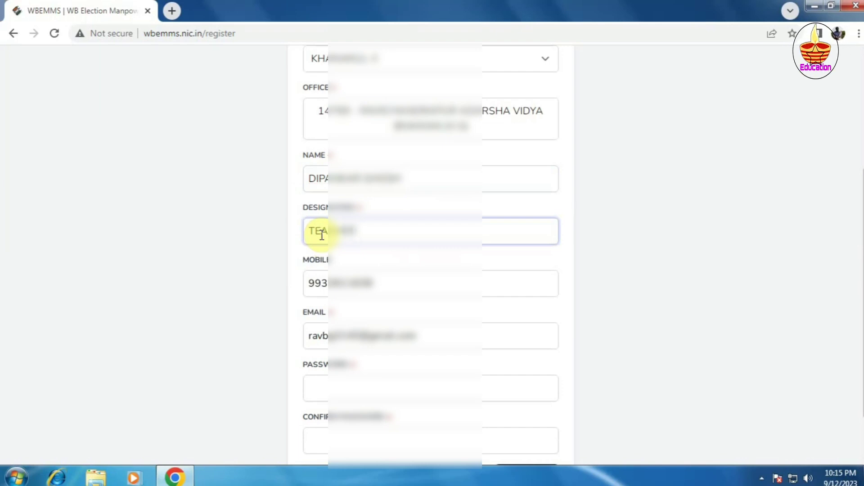
text(HER)
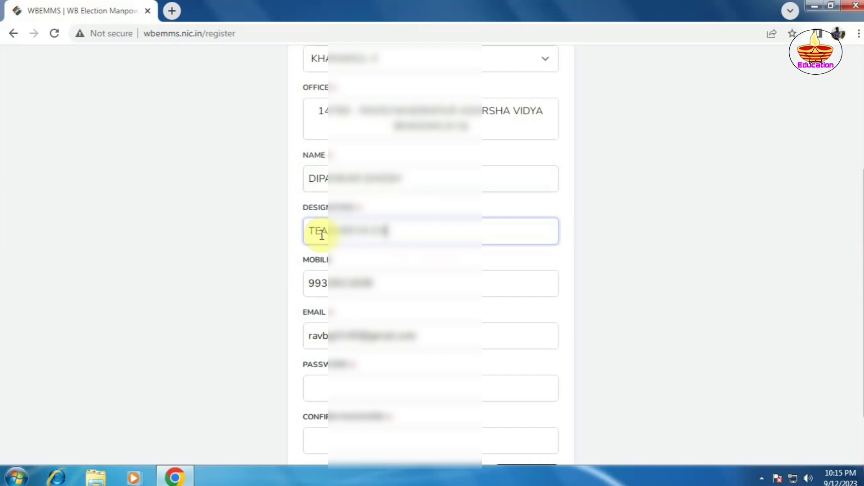
text(RGE)
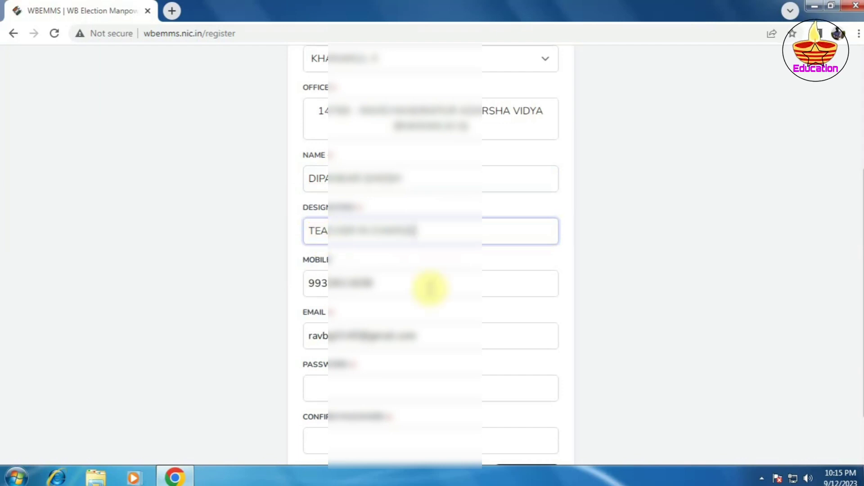
scroll(434, 286, down, 1)
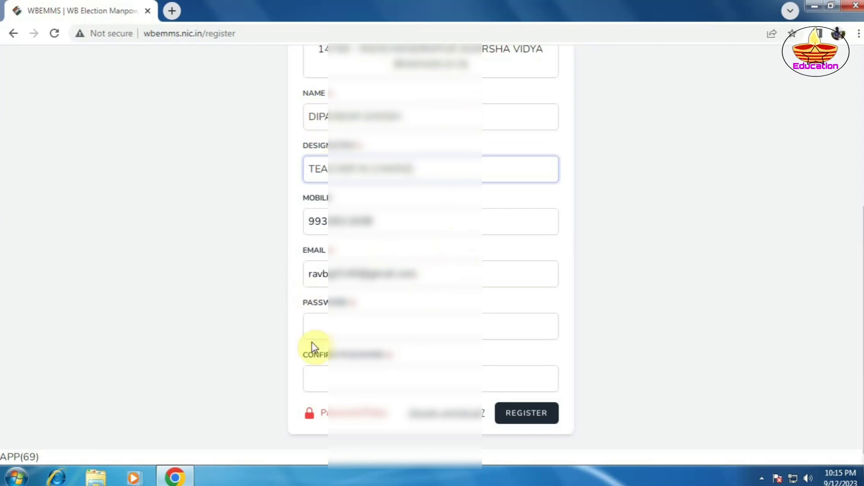
click(309, 327)
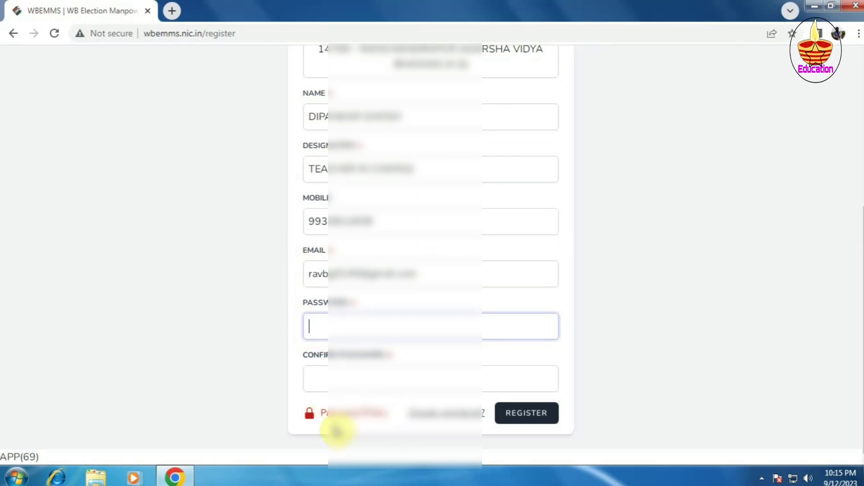
Review the password policy, then enter the account password and retype it to confirm.
click(348, 414)
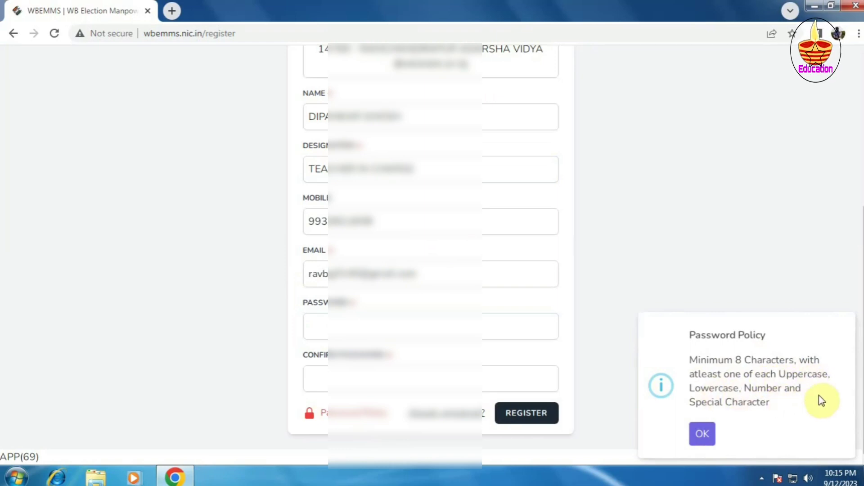
click(705, 442)
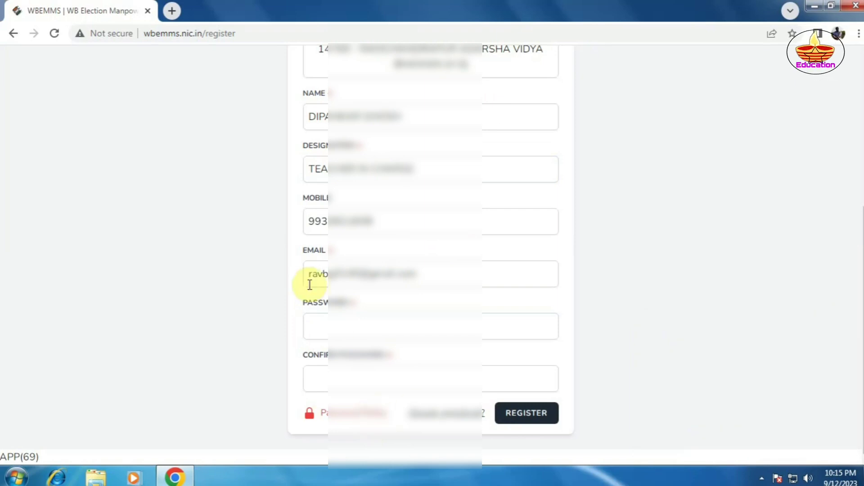
click(320, 328)
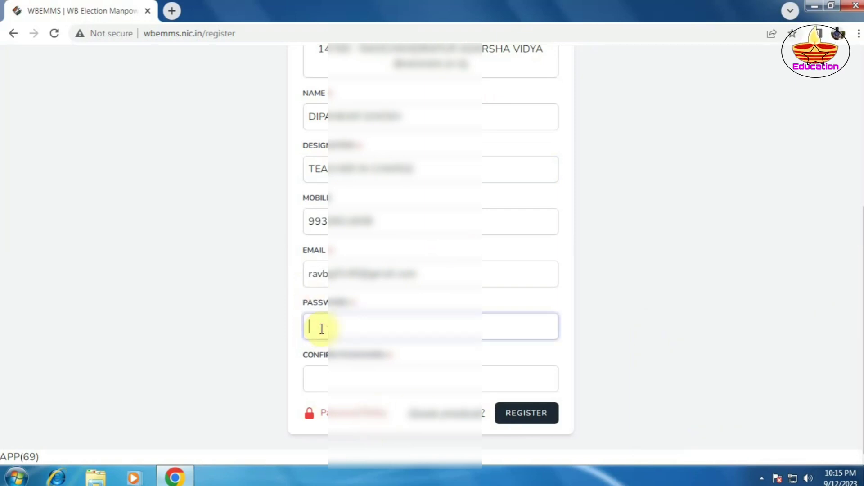
text(•)
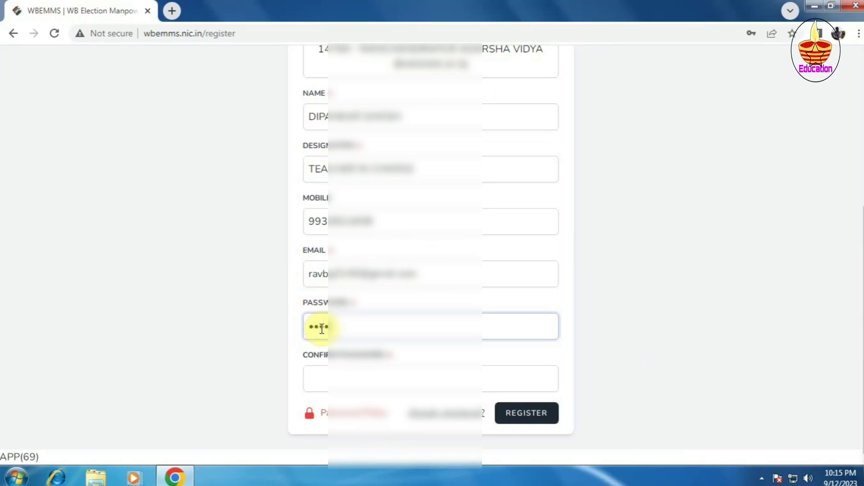
text(••••••••••)
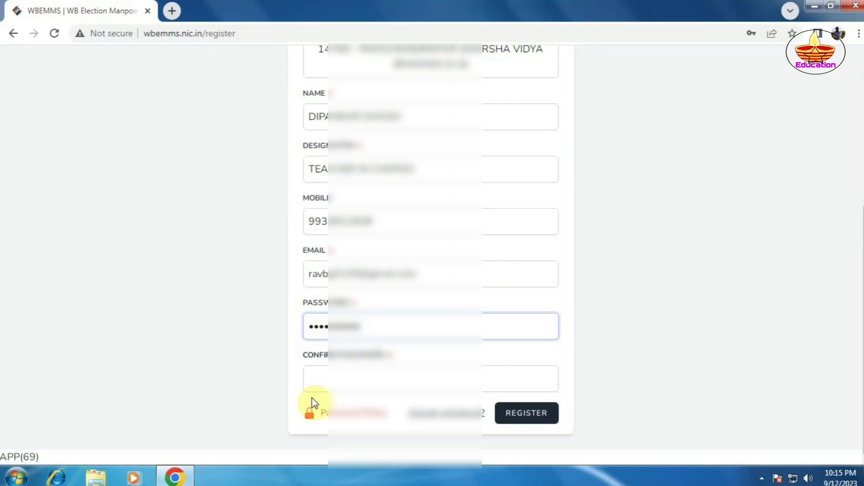
click(313, 381)
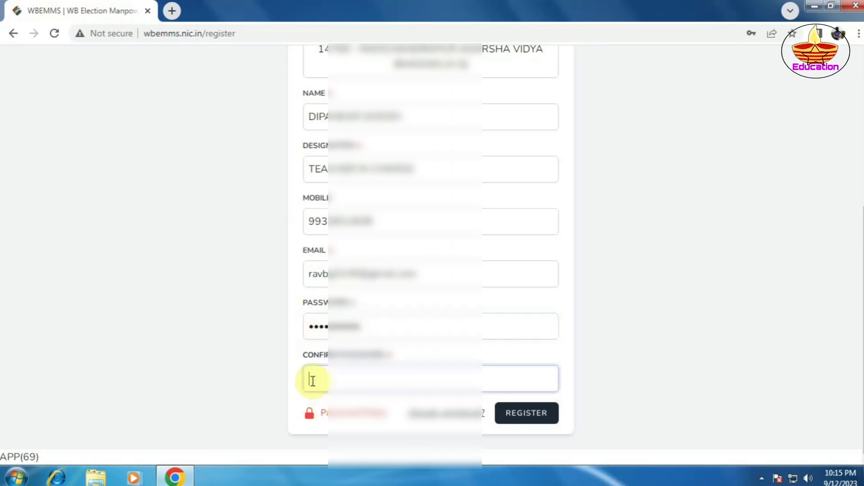
text(•)
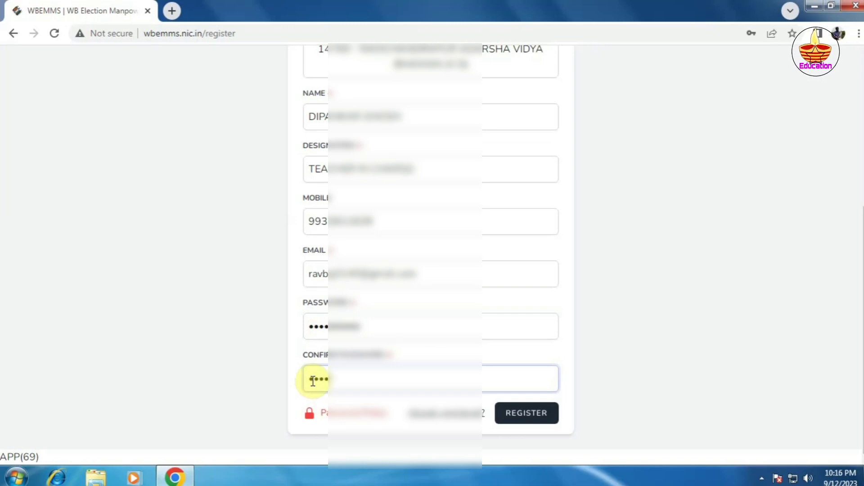
text(•)
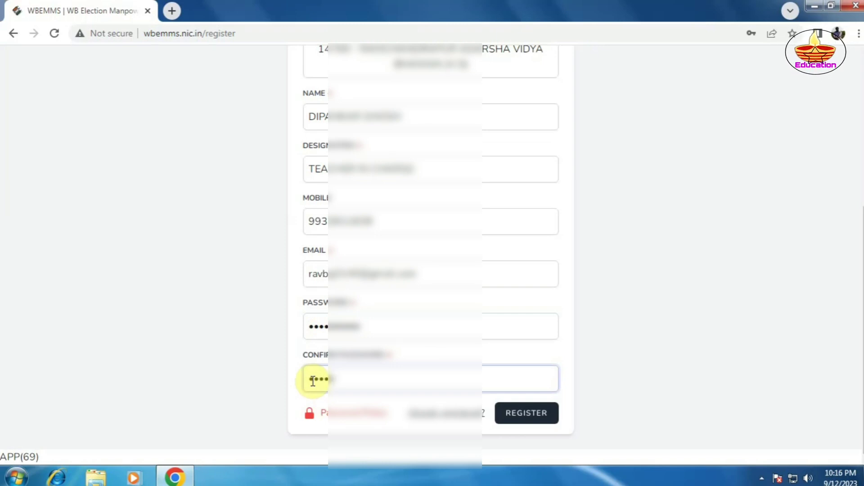
text(•••••)
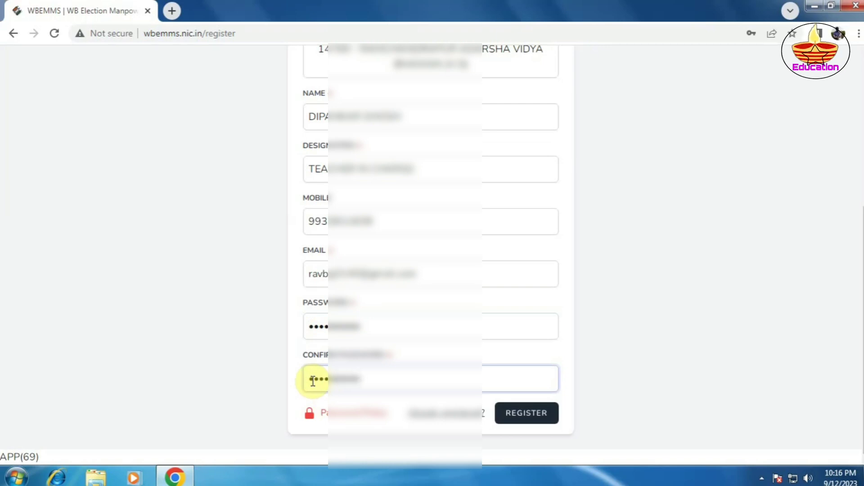
Submit the registration with REGISTER and acknowledge the success message.
click(530, 417)
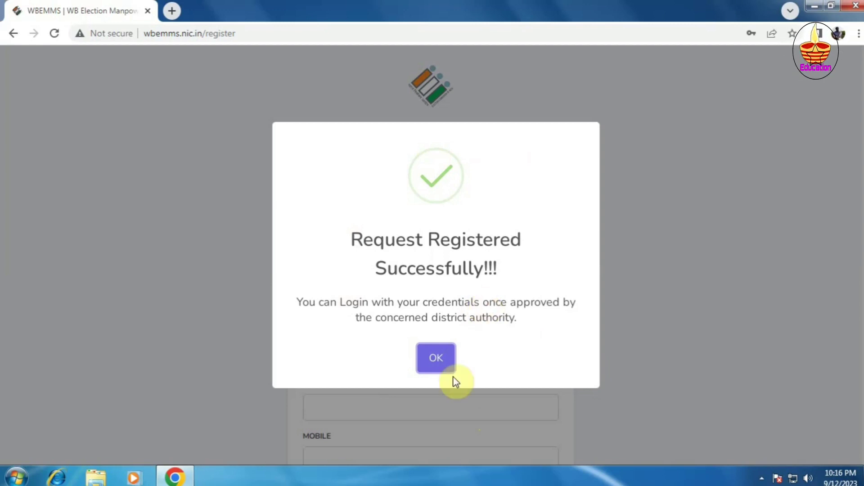
click(436, 359)
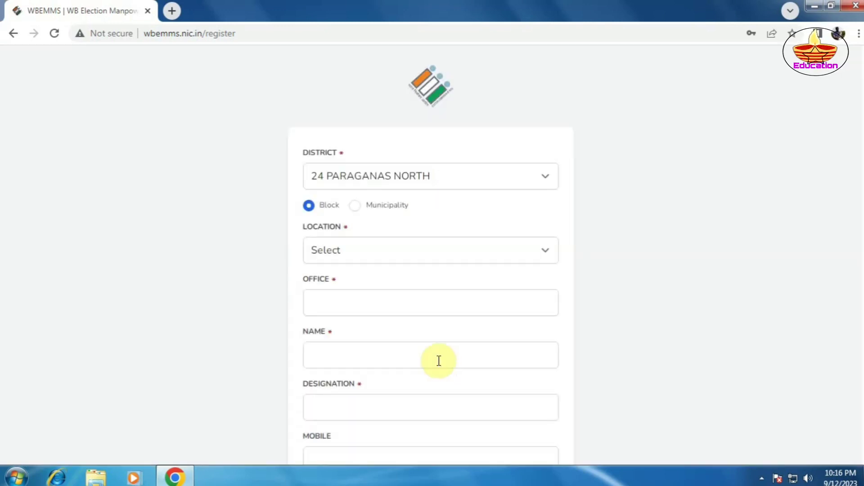
Go back to the WBEMMS home page and open the login page via Get Started.
click(14, 33)
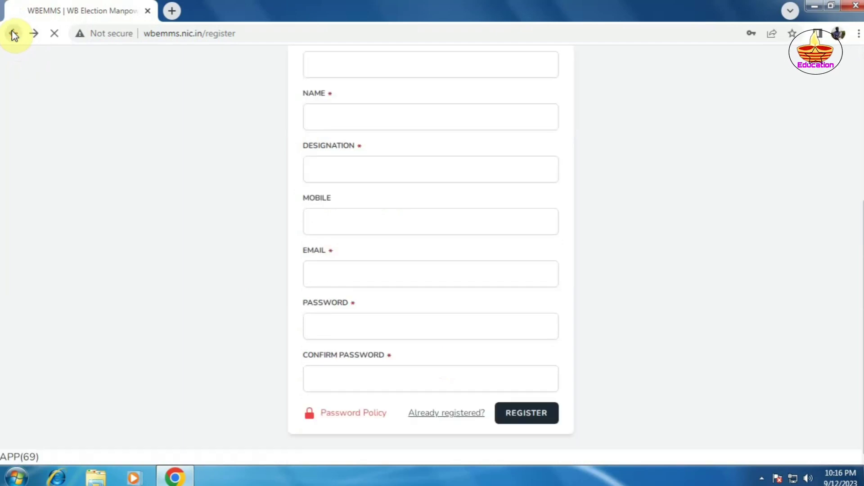
click(13, 34)
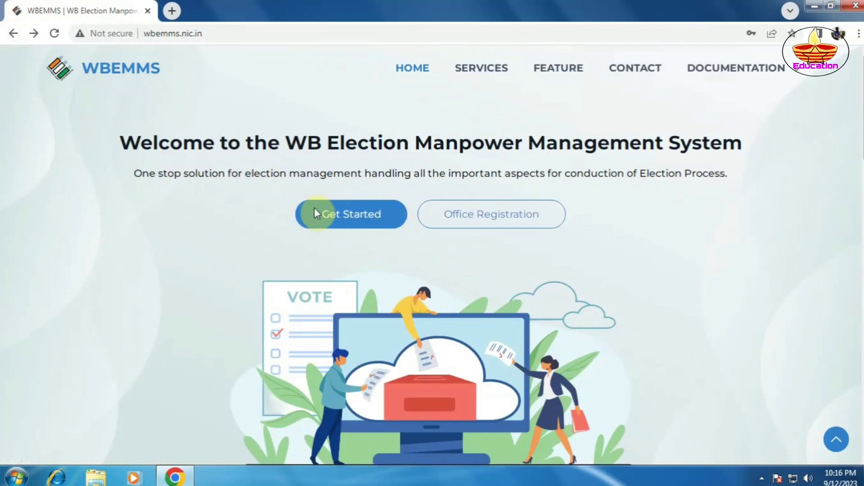
click(352, 216)
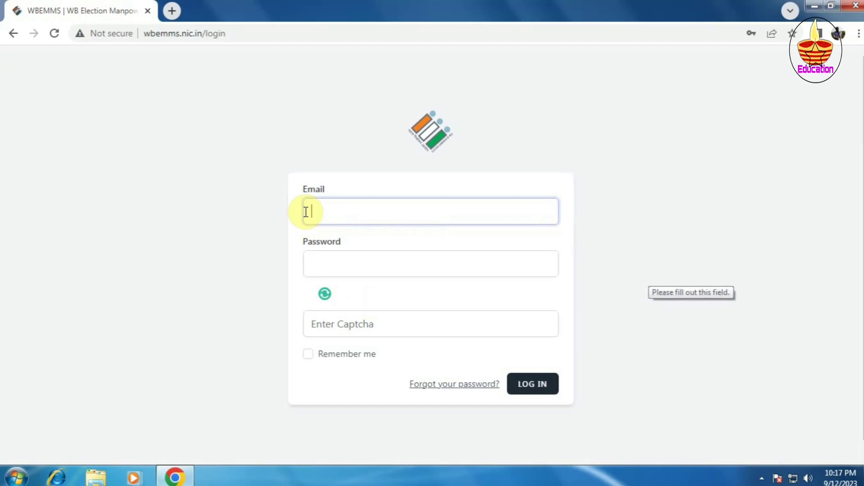
Fill in the saved login e-mail and the account password, answer captcha 14, and log in.
click(329, 210)
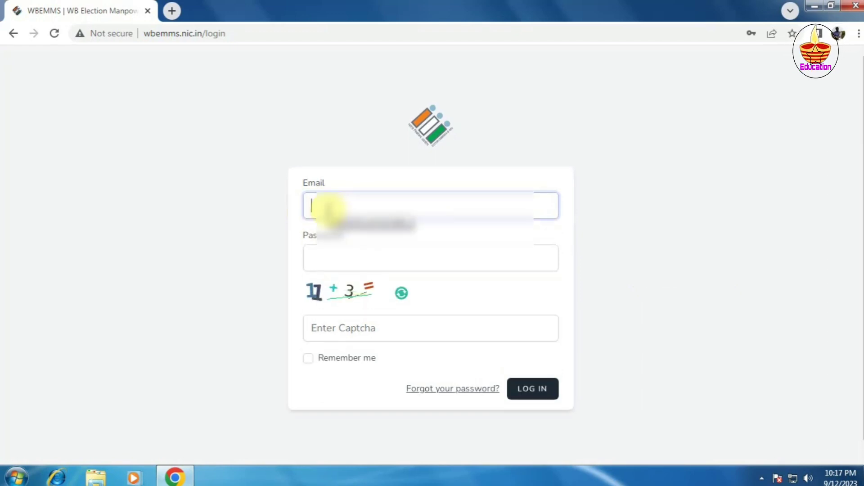
text(r)
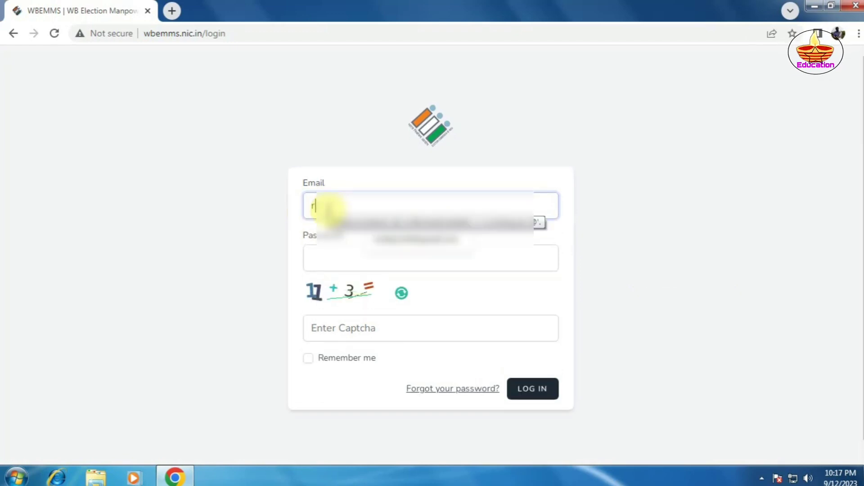
click(420, 243)
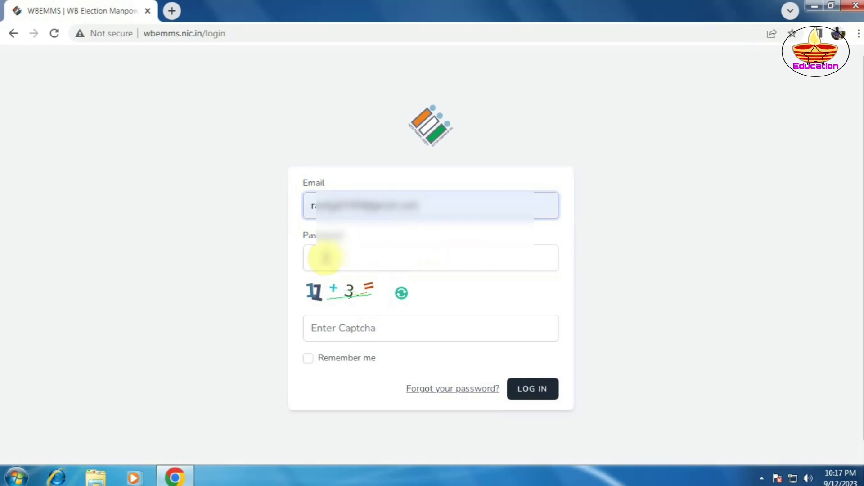
click(307, 260)
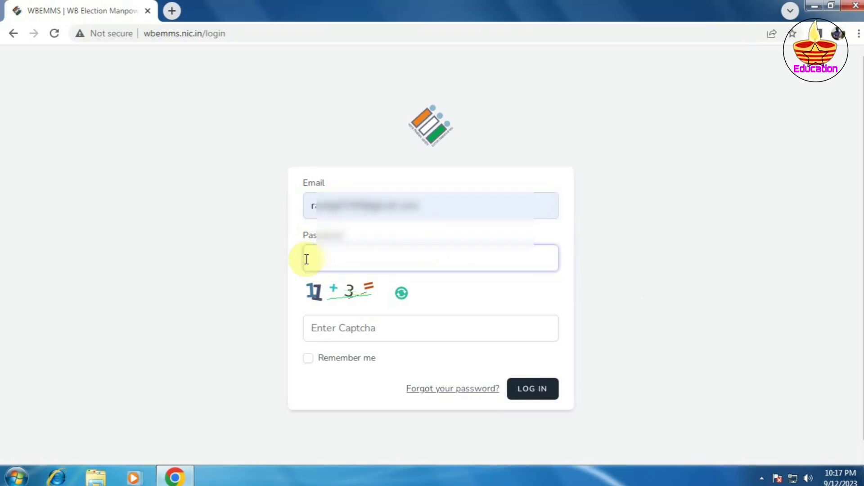
text(••••)
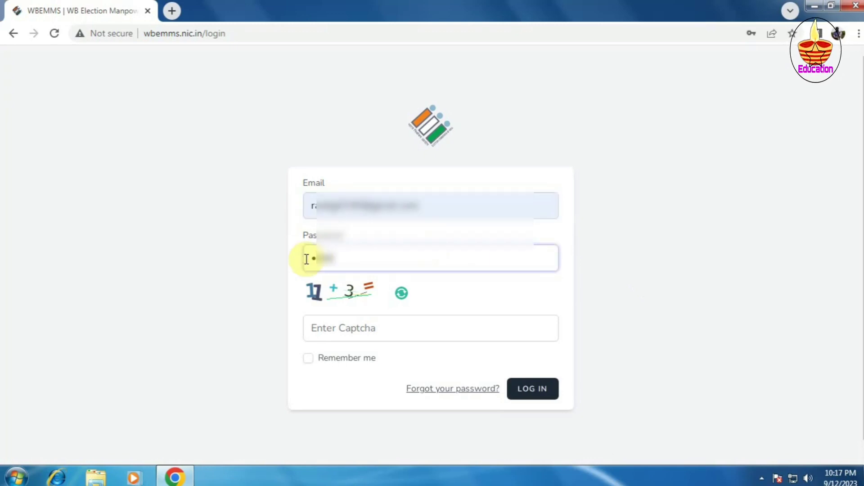
text(••••••)
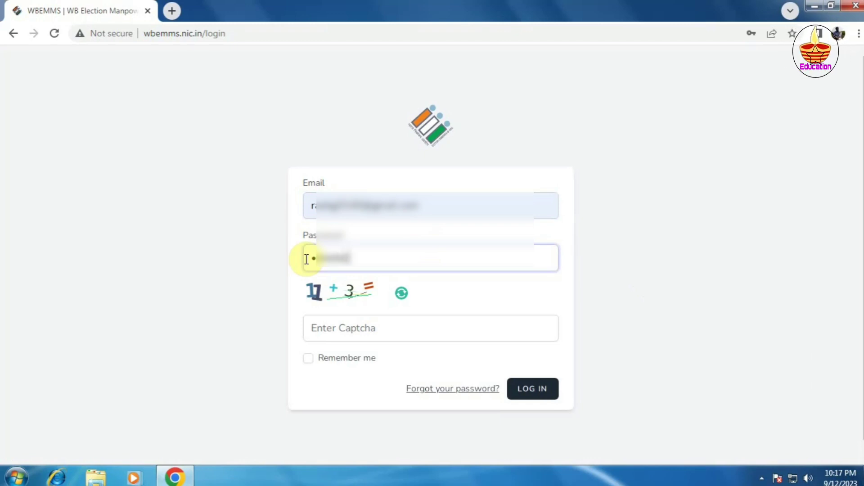
text(•)
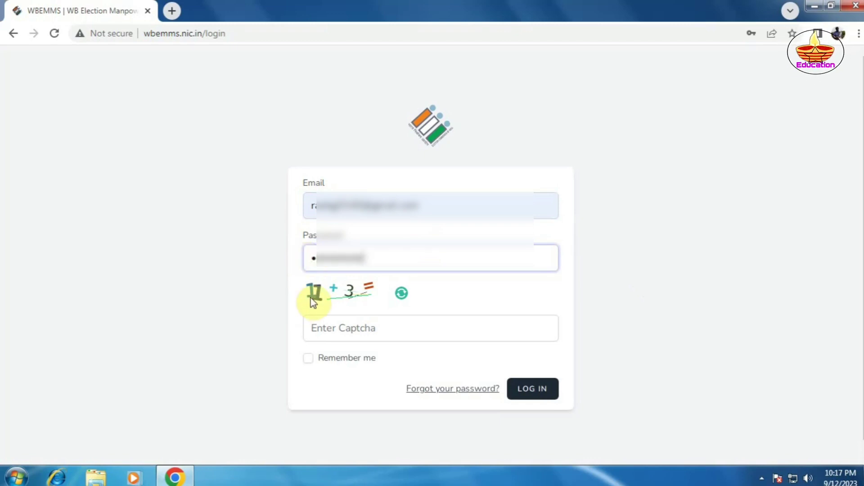
click(350, 331)
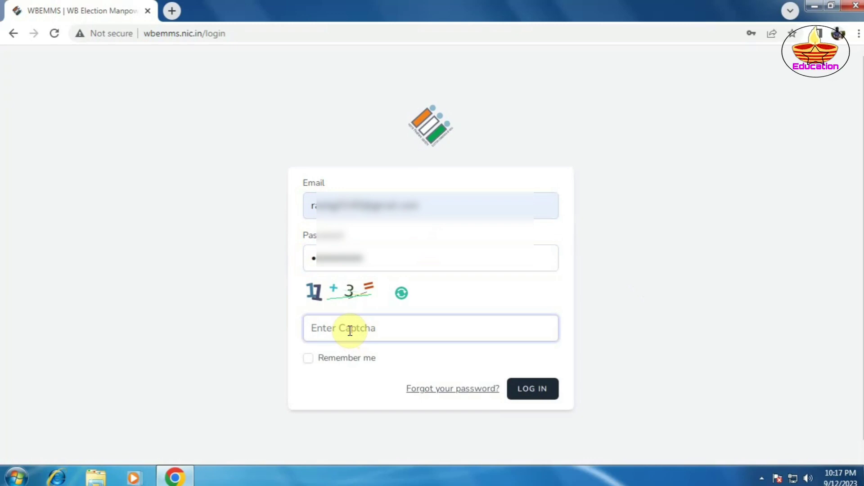
text(14)
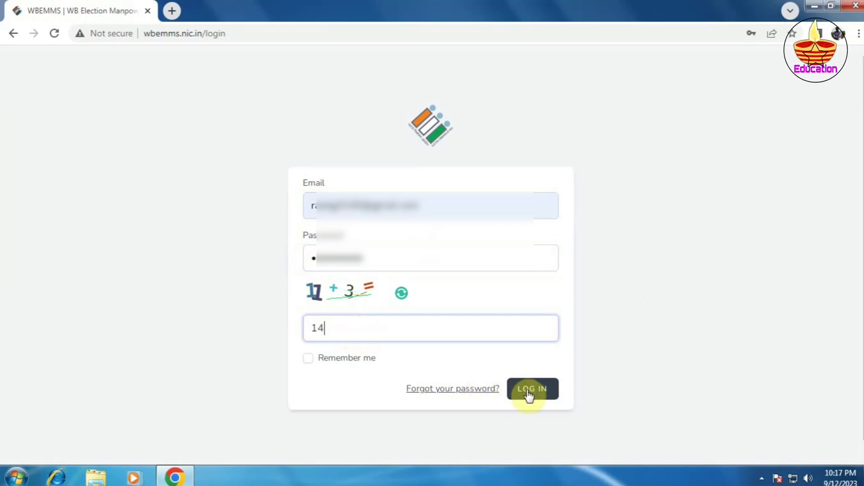
click(529, 395)
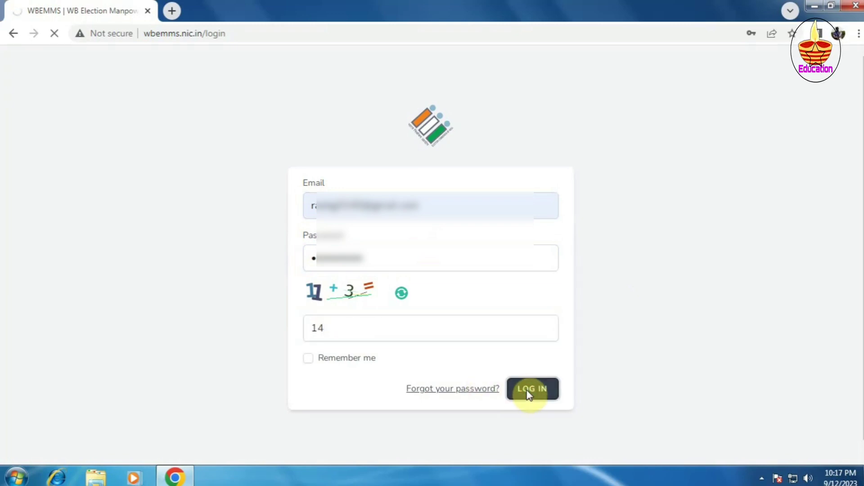